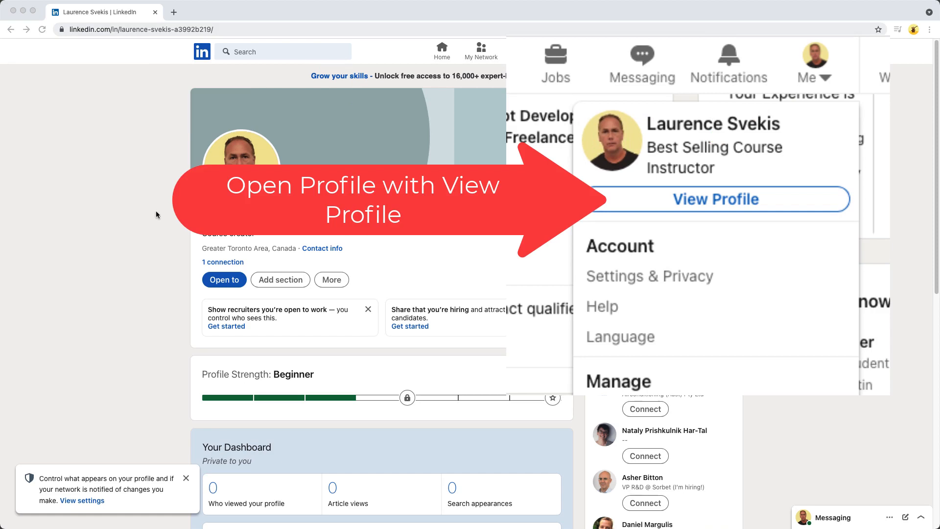
Expand the Profile Strength section and go through its suggestions for work dates, education, skills and summary
scroll(169, 468, down, 1)
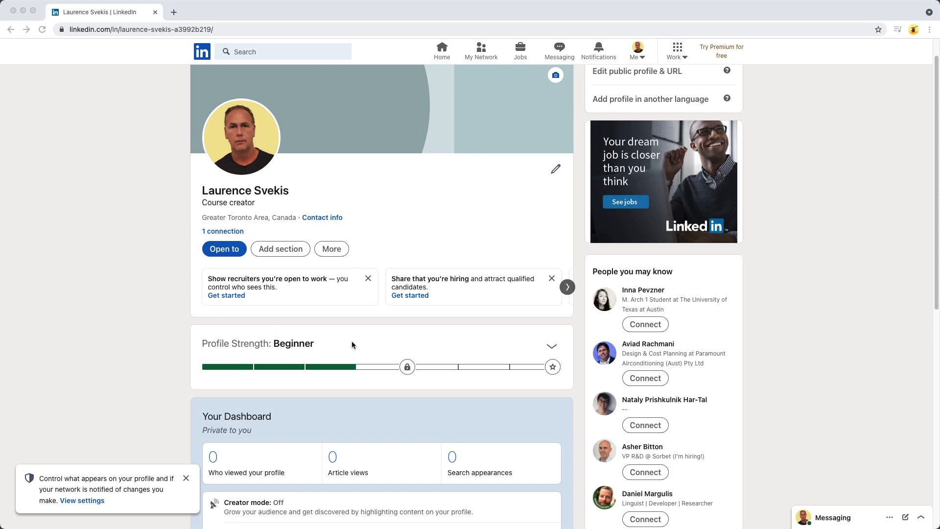
click(552, 349)
scroll(143, 336, down, 2)
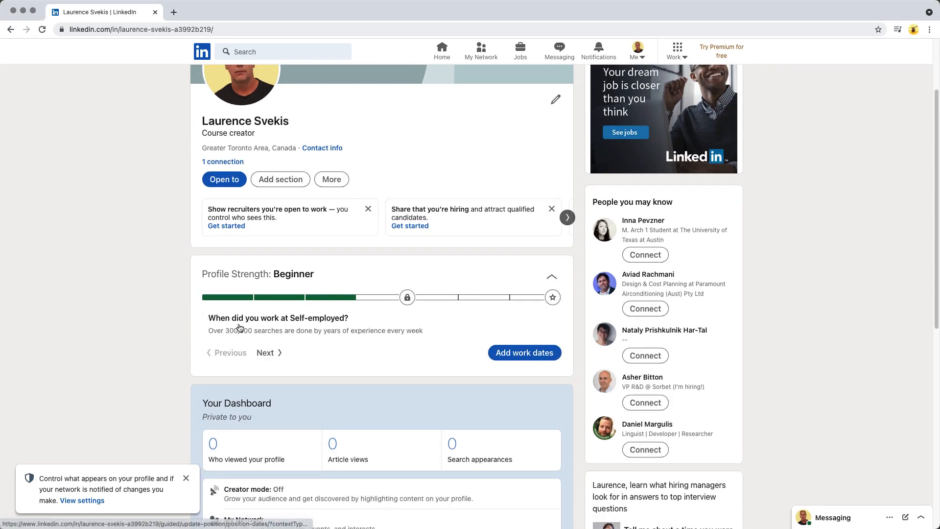
click(270, 359)
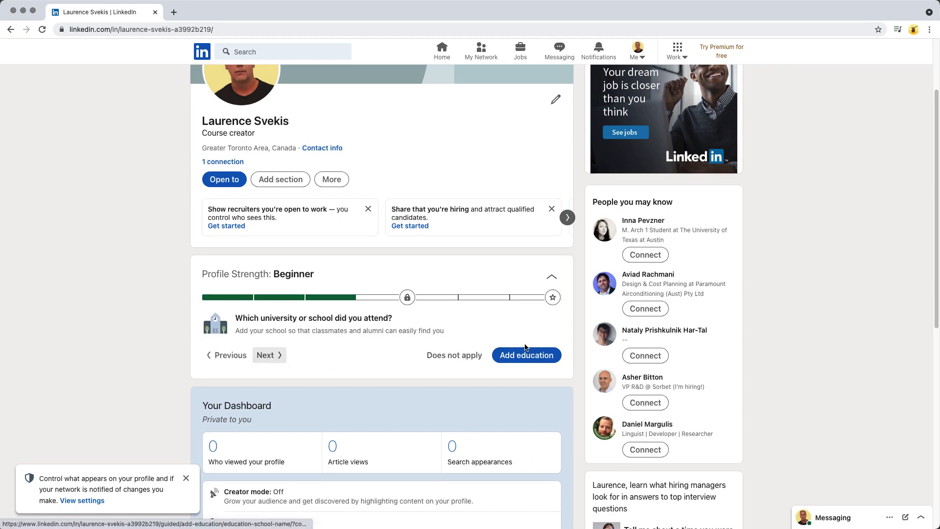
scroll(329, 326, down, 5)
scroll(328, 327, up, 5)
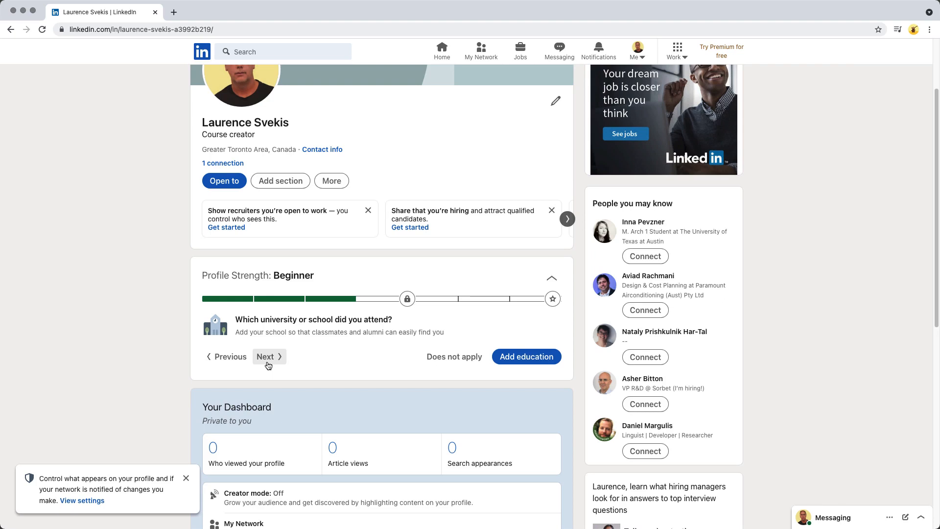
click(225, 359)
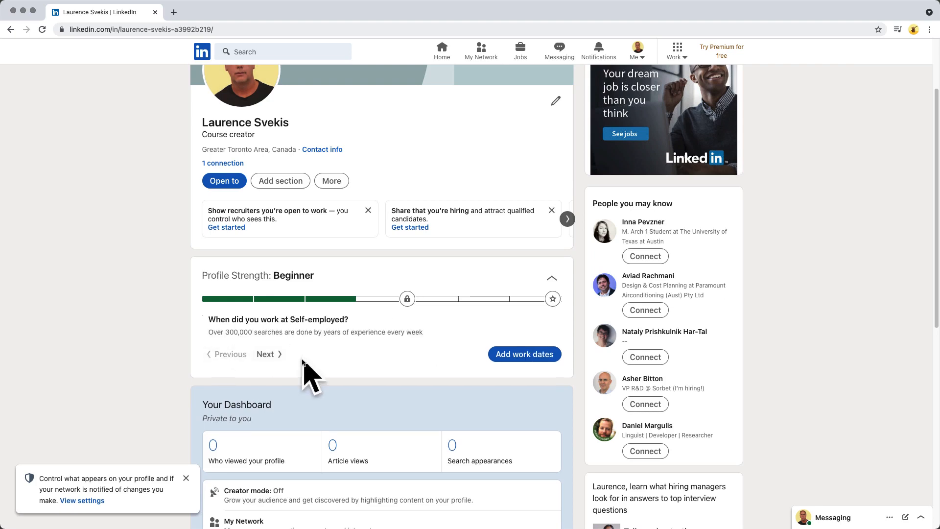
click(270, 361)
click(270, 361)
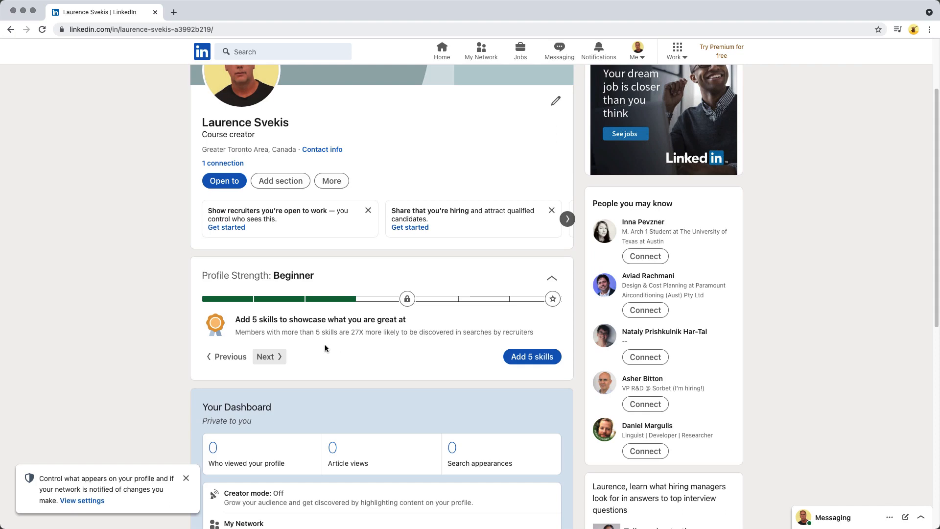
click(265, 358)
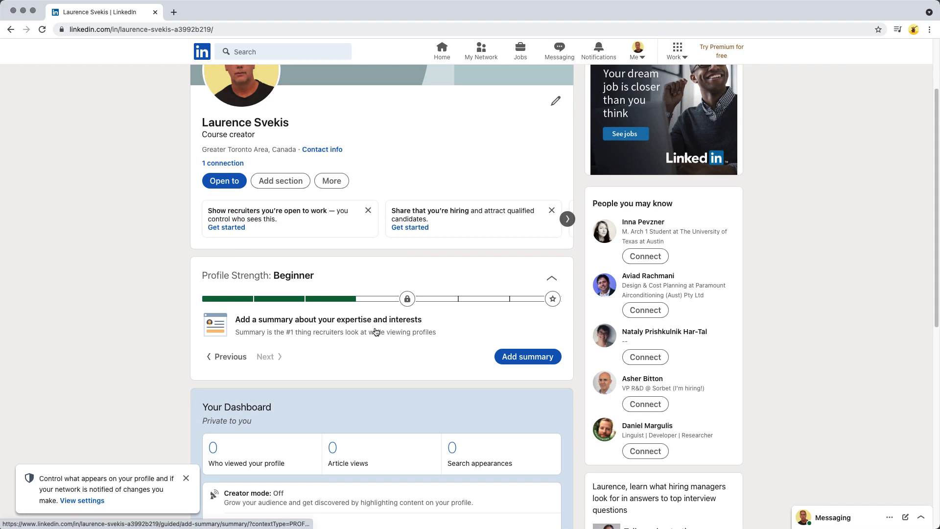
scroll(343, 300, up, 3)
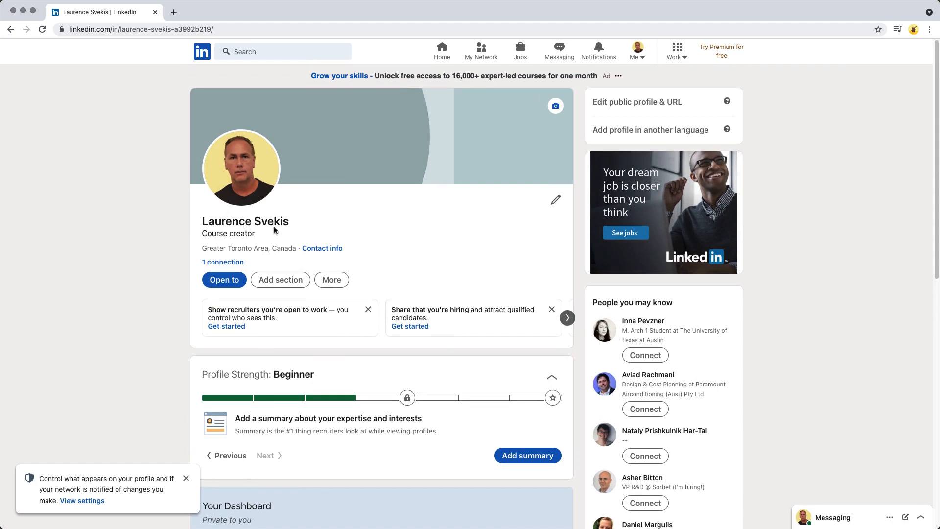
Open the Course creator experience entry for editing and set its company to JavaScript Developer Network Freelancer
drag(260, 238, 207, 235)
click(261, 238)
scroll(127, 220, down, 10)
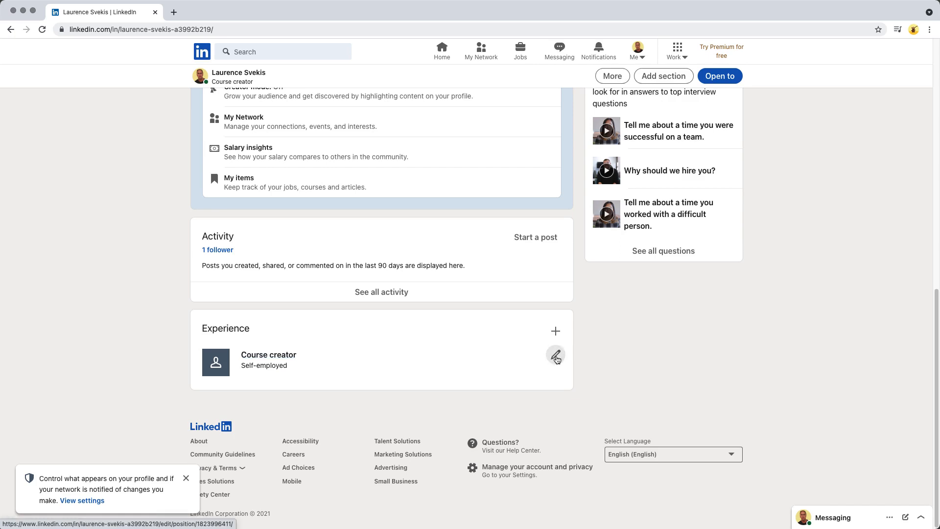
click(556, 354)
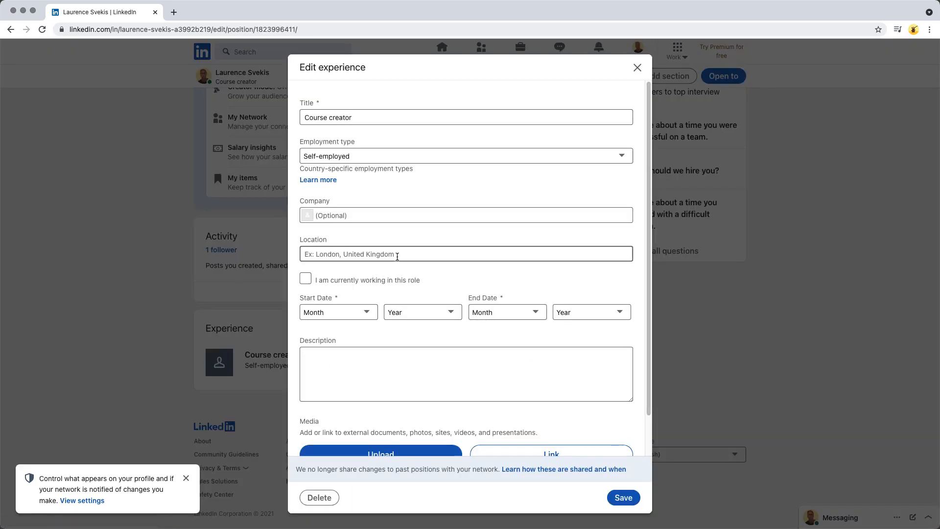
click(393, 117)
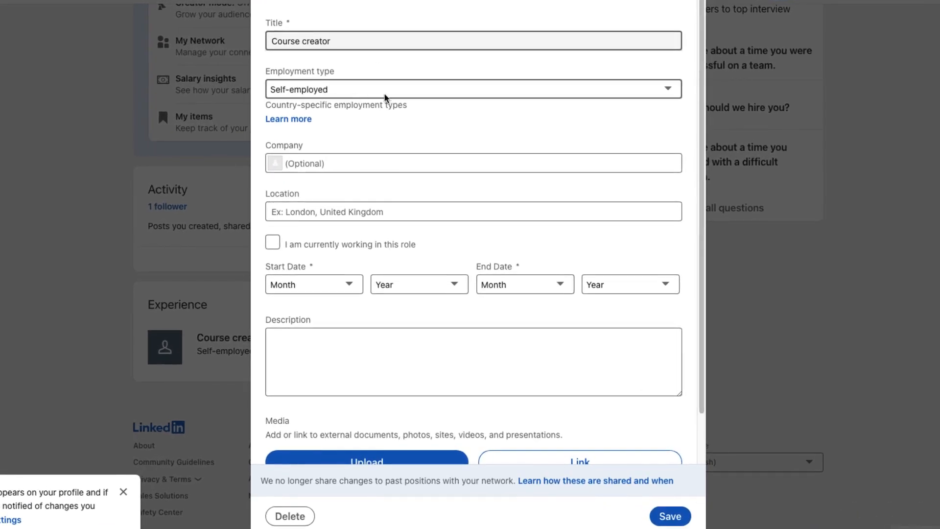
click(344, 164)
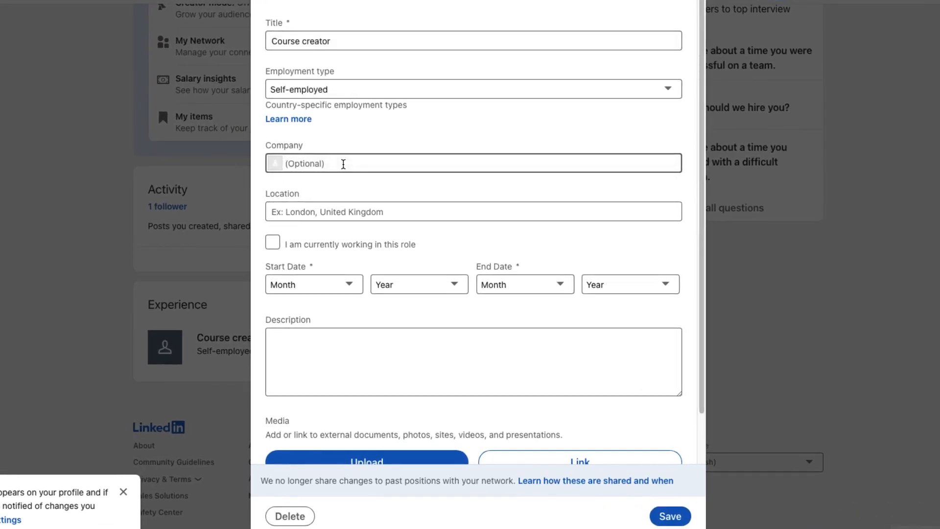
text(Java)
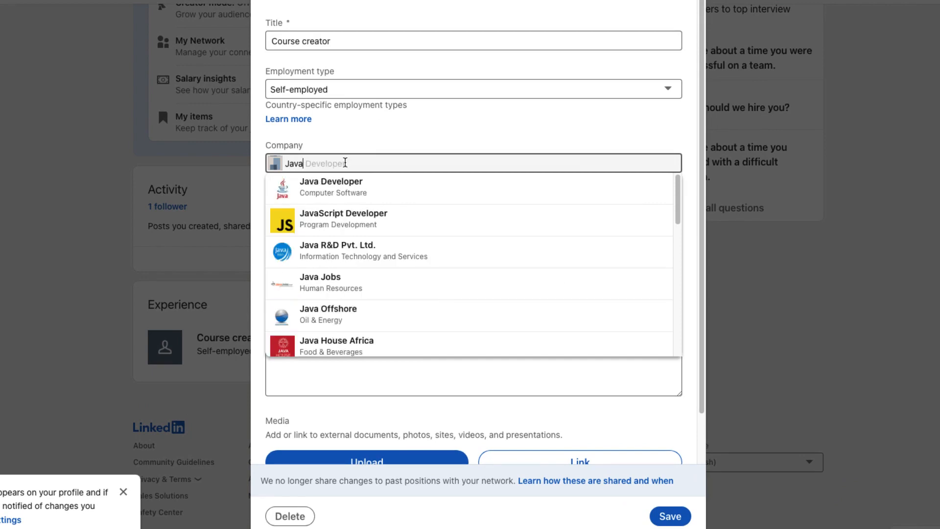
key(Return)
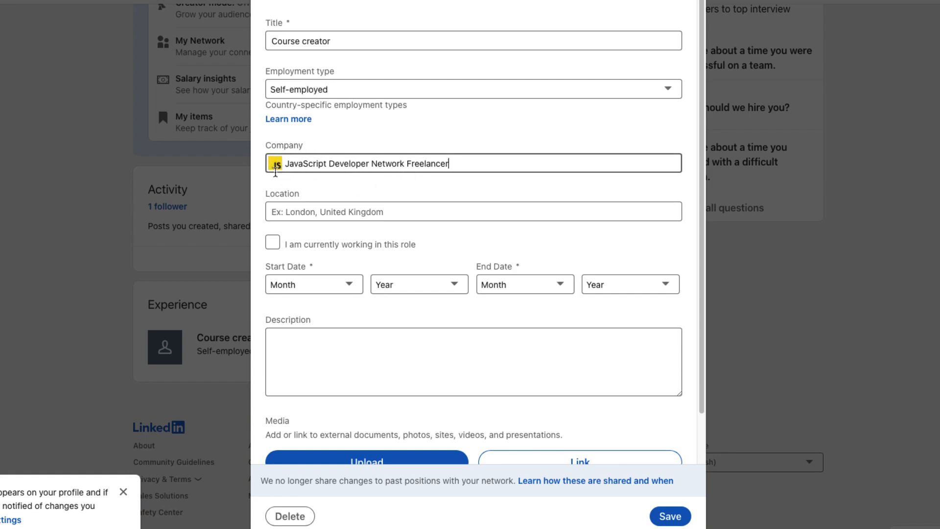
Mark the position as a current role and set its start date to January 2002
click(321, 211)
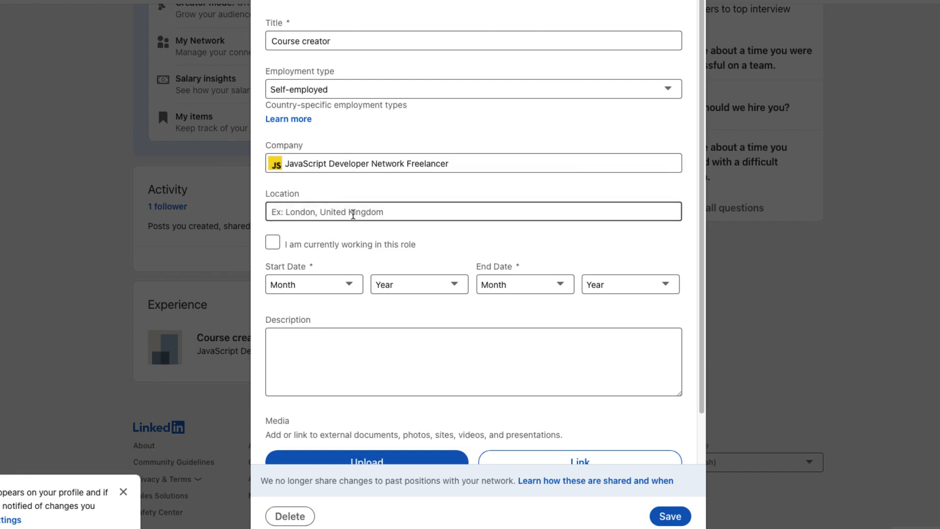
click(272, 242)
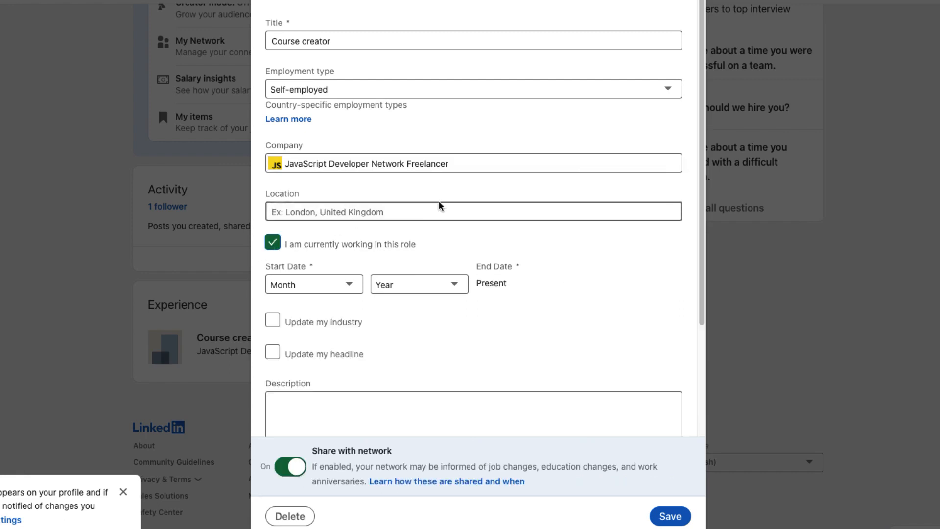
scroll(426, 170, down, 3)
click(296, 140)
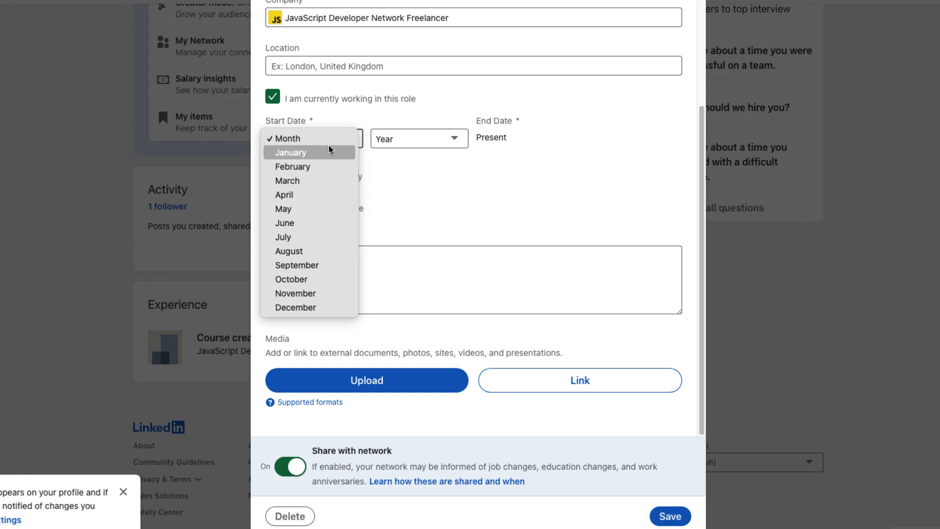
click(315, 152)
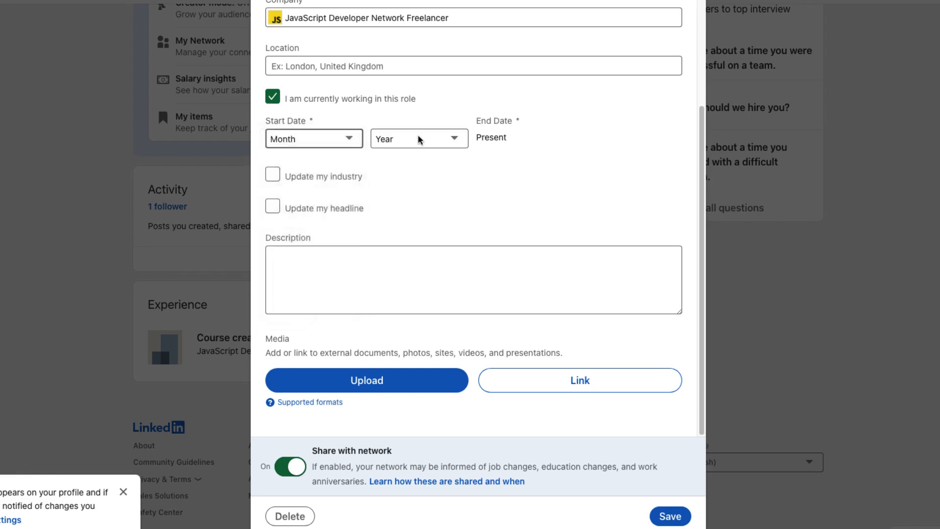
click(414, 142)
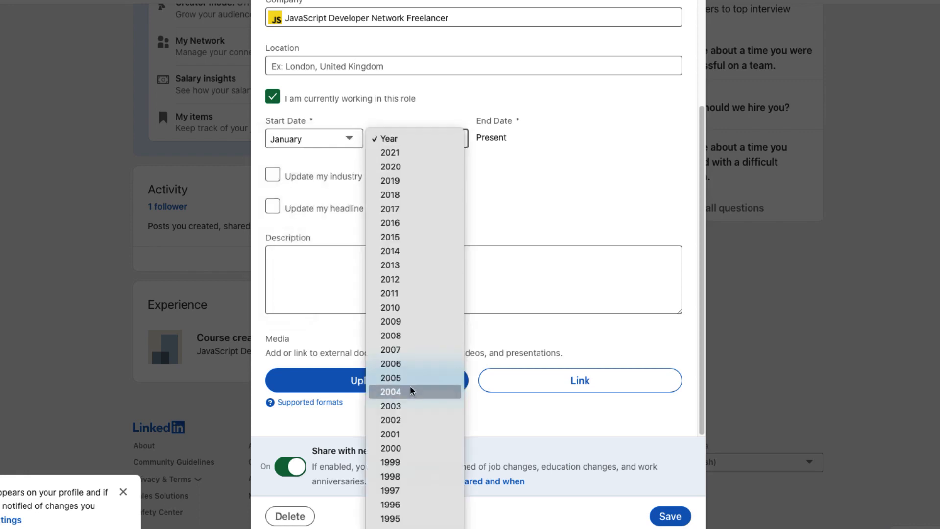
click(391, 421)
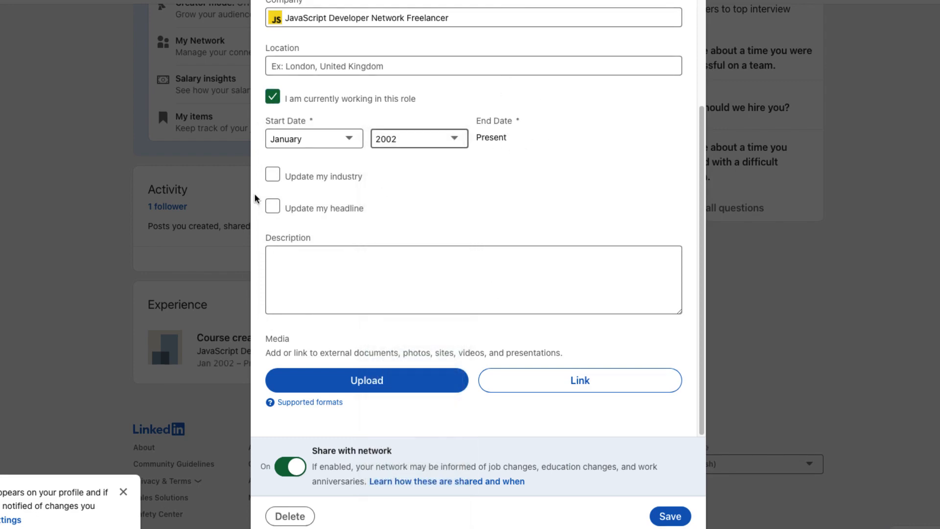
Enable the industry and headline updates for the position and set the headline to "Best Selling Course Instructor"
click(270, 181)
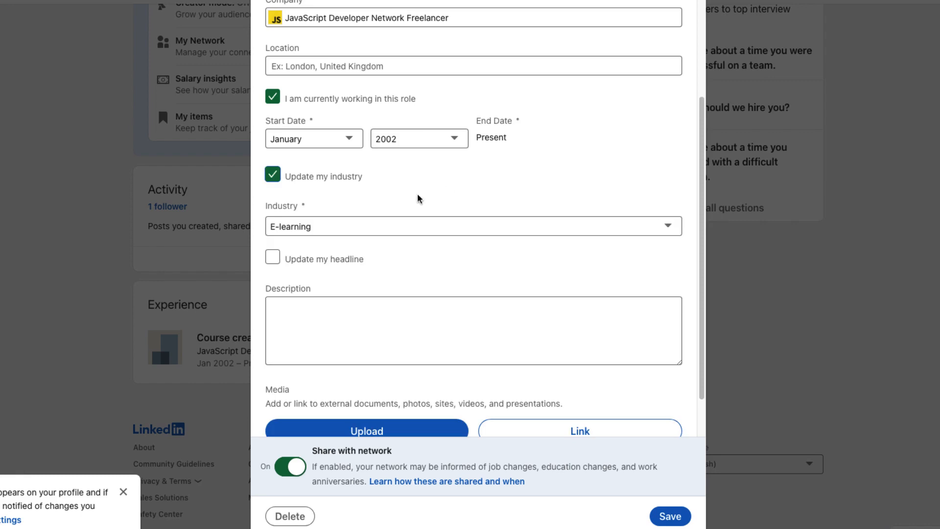
scroll(436, 176, up, 3)
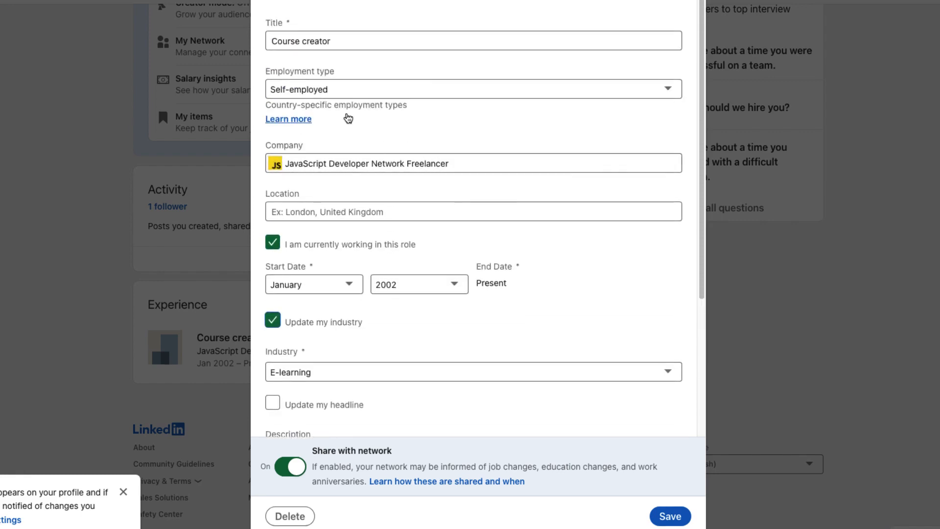
scroll(407, 237, down, 4)
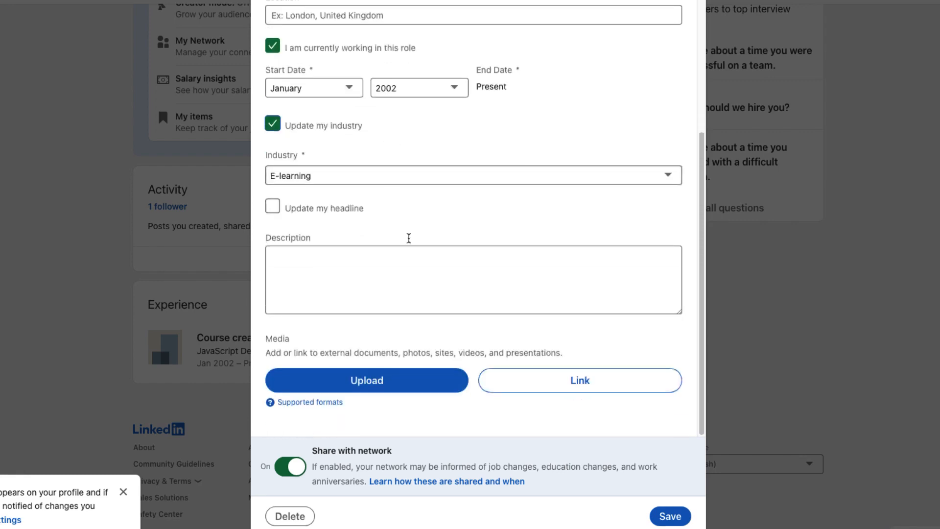
click(273, 207)
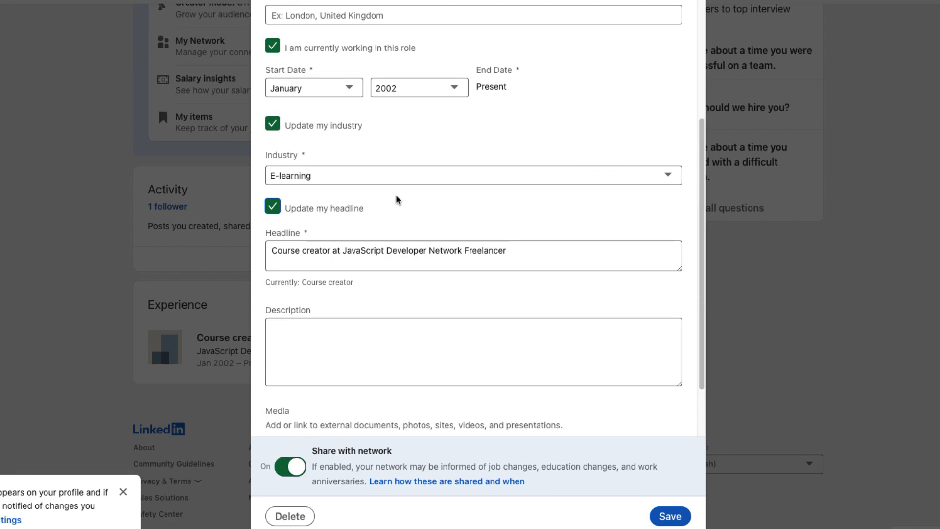
scroll(397, 200, up, 1)
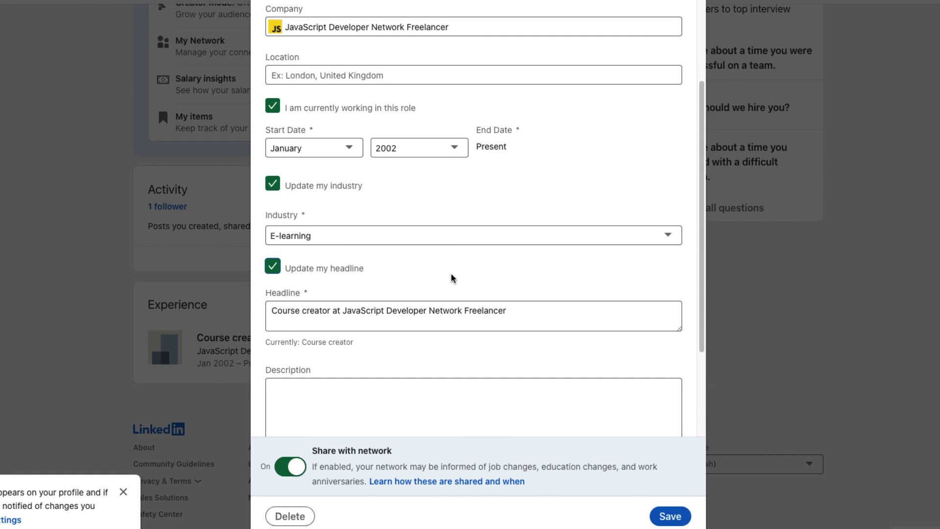
click(306, 326)
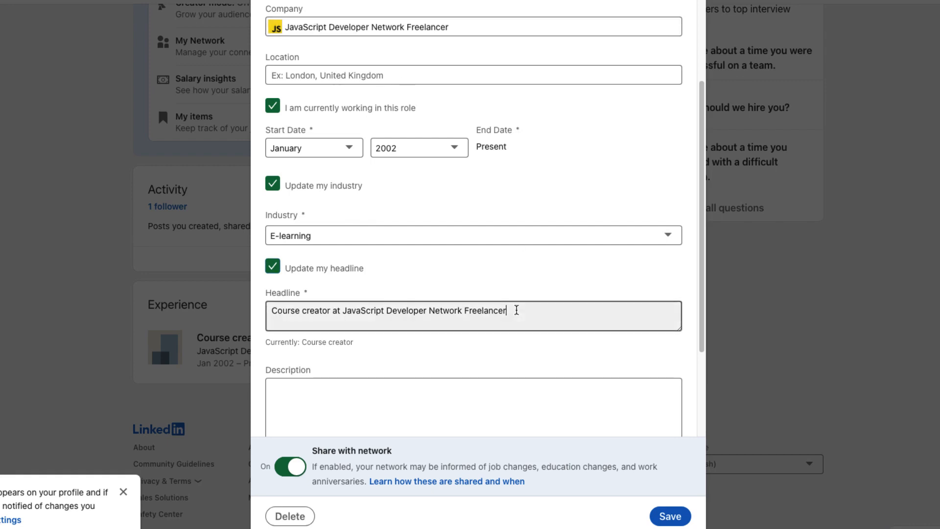
drag(517, 310, 333, 311)
key(BackSpace)
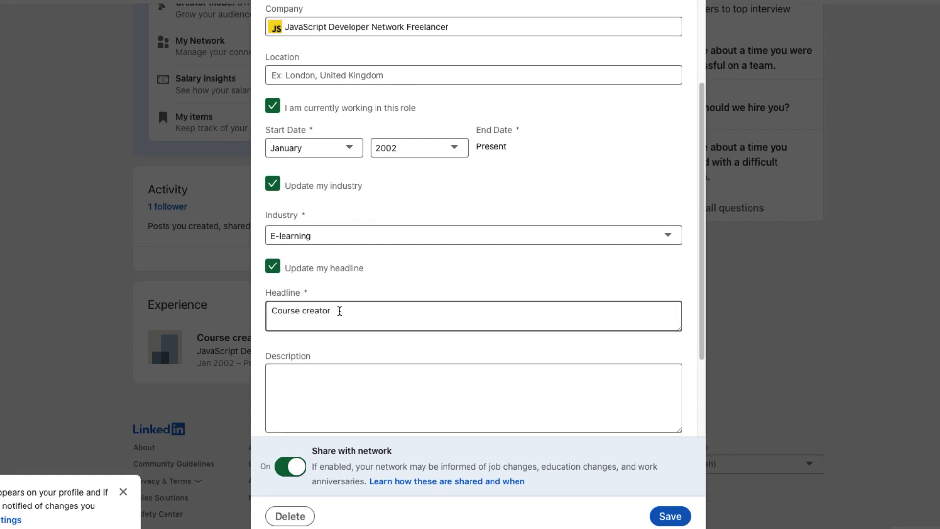
click(271, 311)
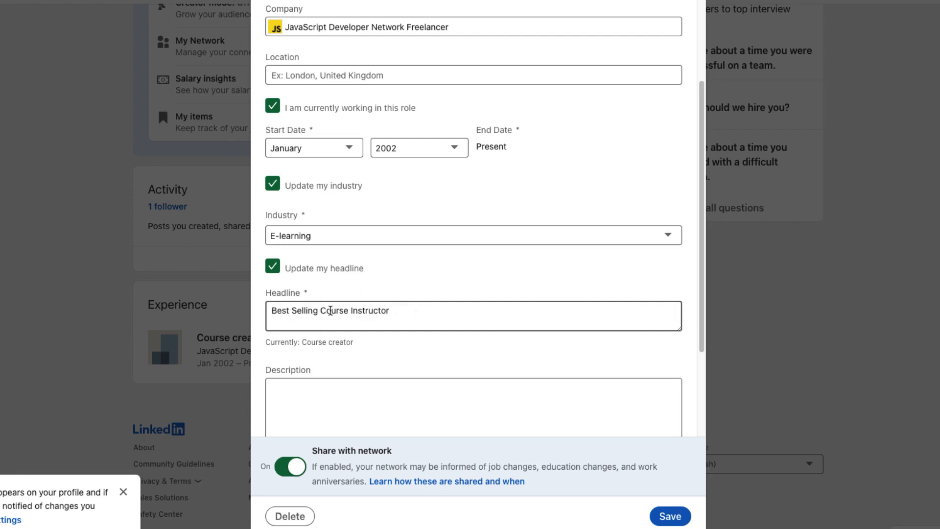
Enter "I create online courses for Web Developers and Social Media Professionals" as the position's description
scroll(400, 312, down, 1)
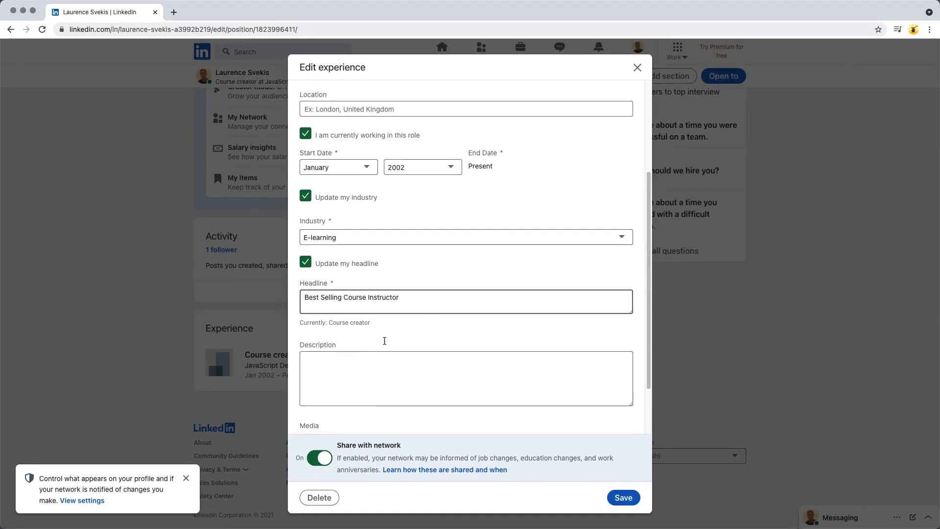
click(384, 341)
scroll(449, 323, down, 2)
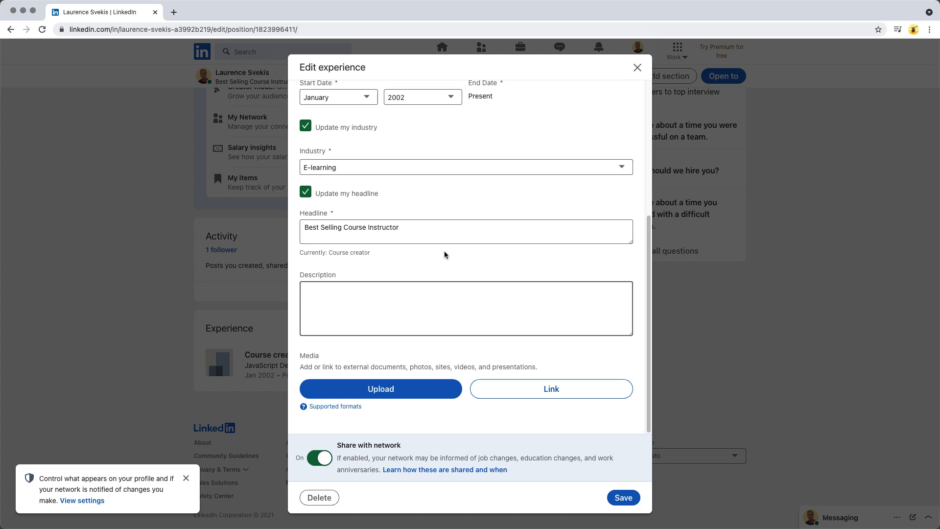
text(I create online courses for Web Developers and Social Media Professionals)
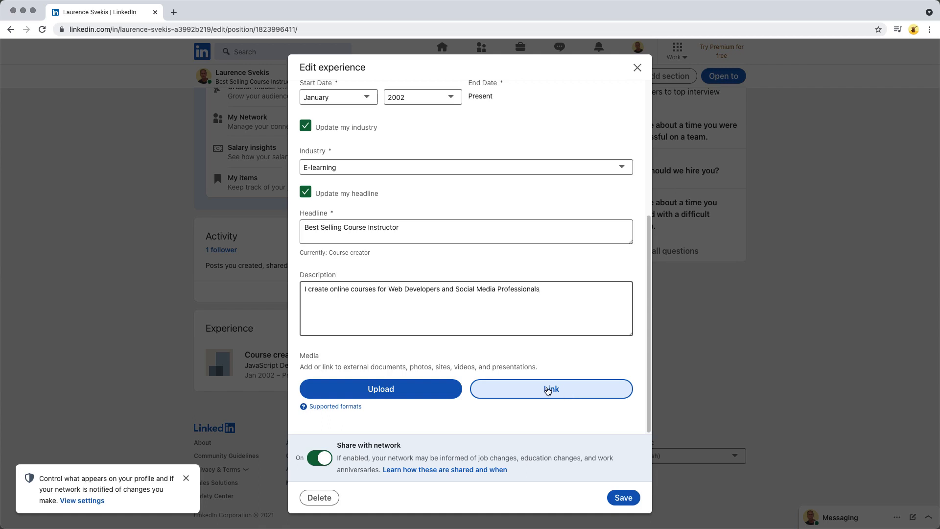
Attach basescripts.com to the position as a media link with its suggested title and description, and save the experience entry
click(548, 390)
text(basescripts.com)
click(626, 414)
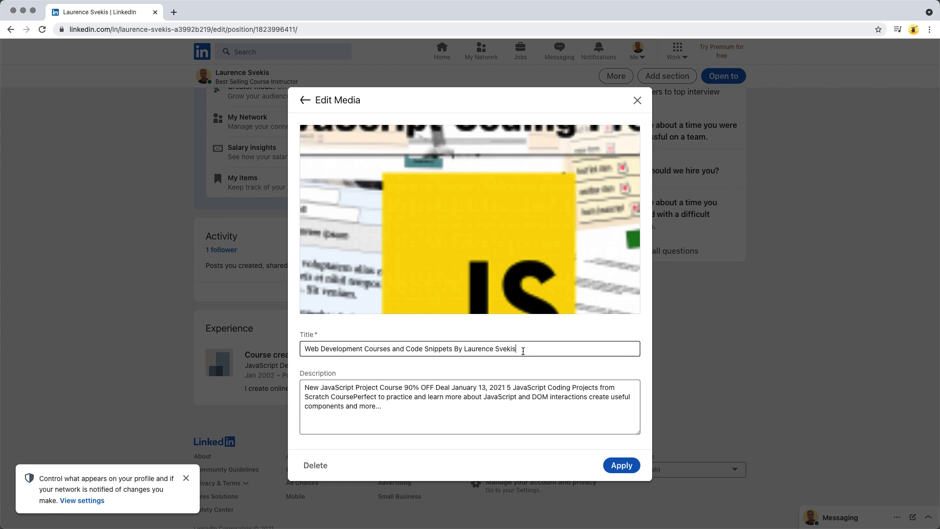
drag(522, 350, 239, 353)
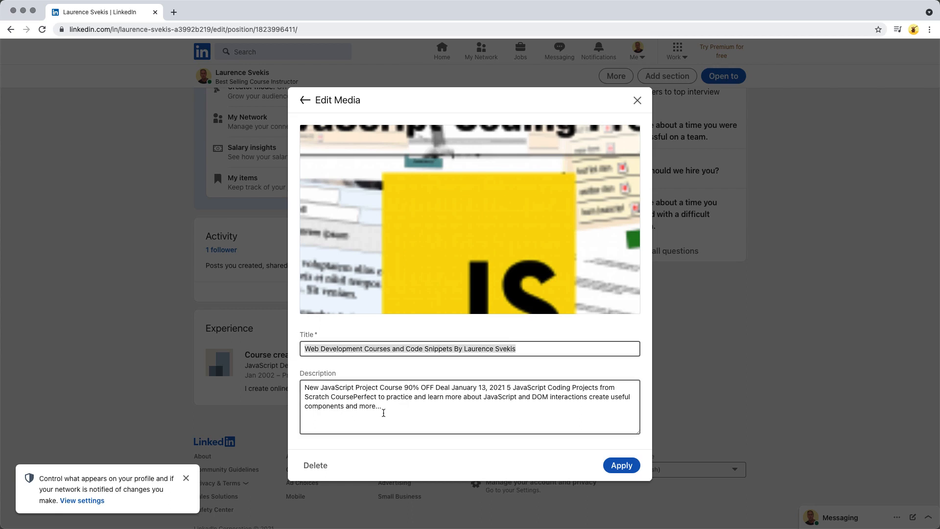
click(384, 413)
key(ctrl+a)
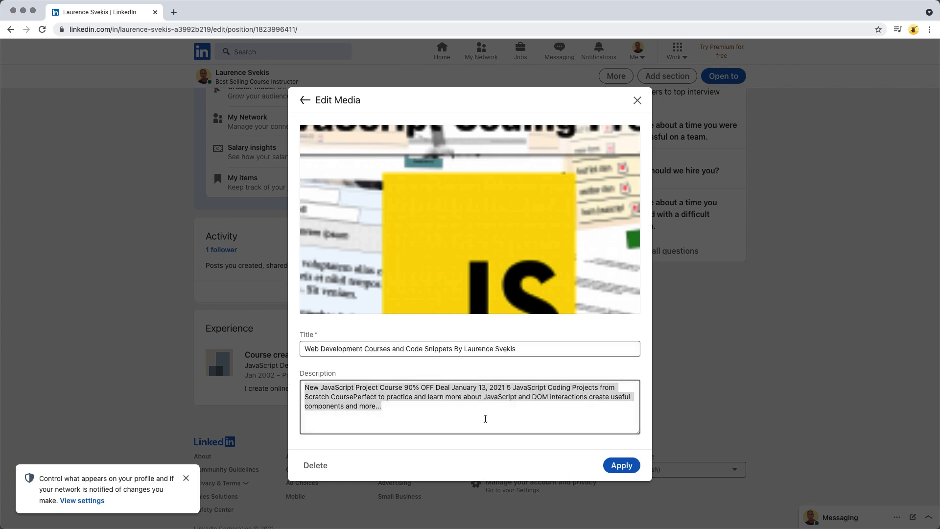
click(450, 411)
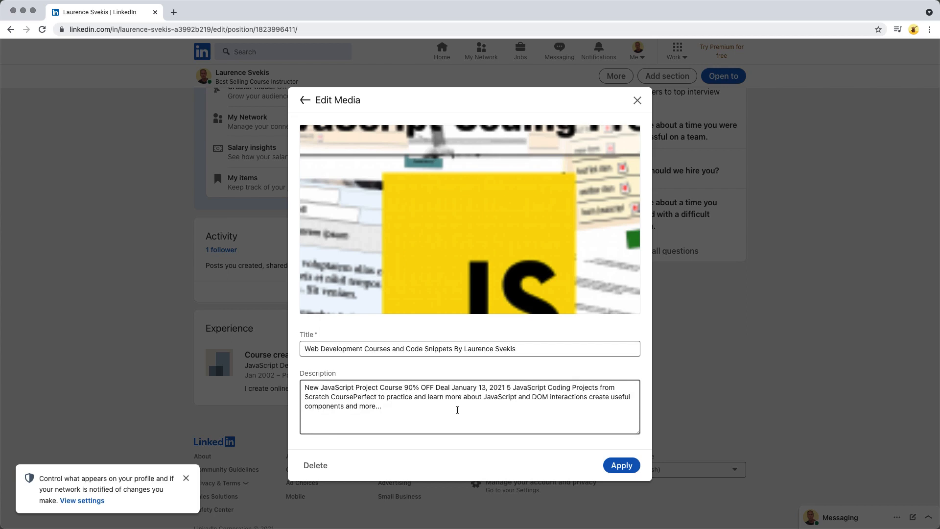
click(621, 465)
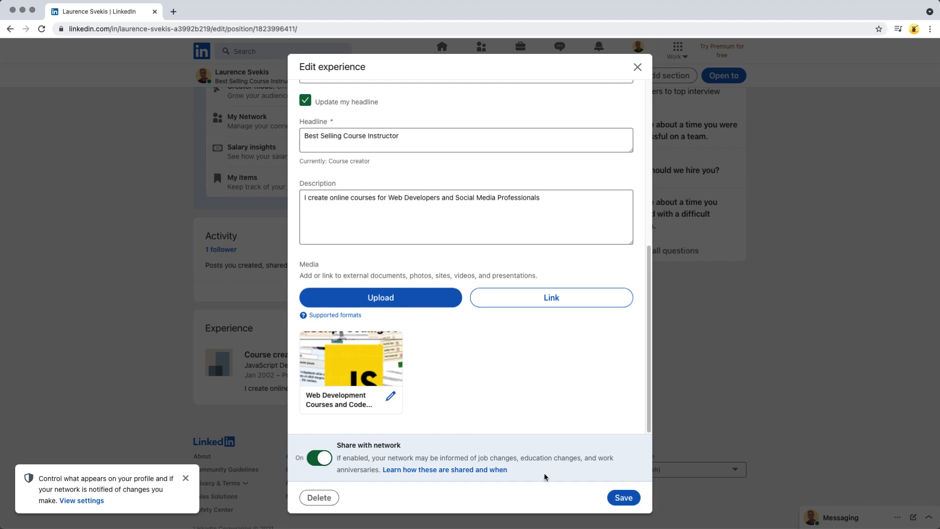
click(625, 498)
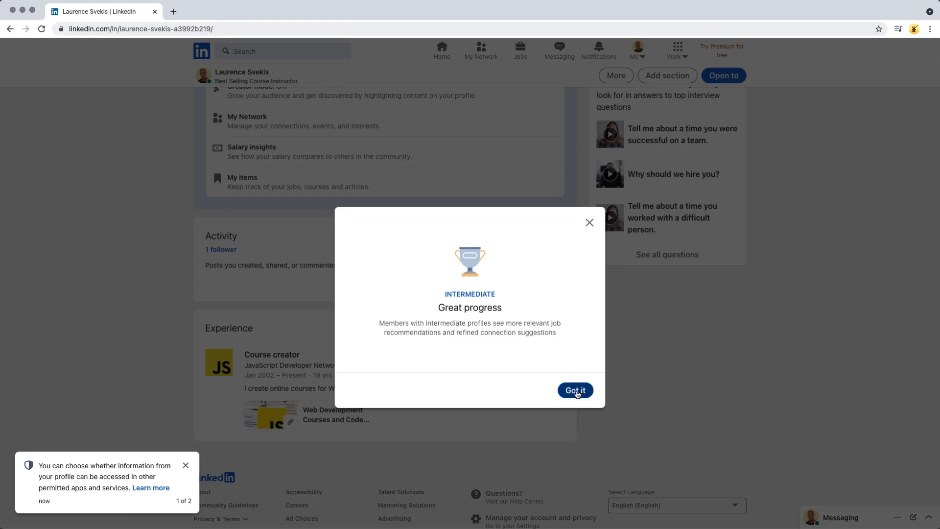
click(578, 391)
Review the updated profile, examining the Profile Strength section, the headline and the Course creator entry under Experience
scroll(384, 352, up, 9)
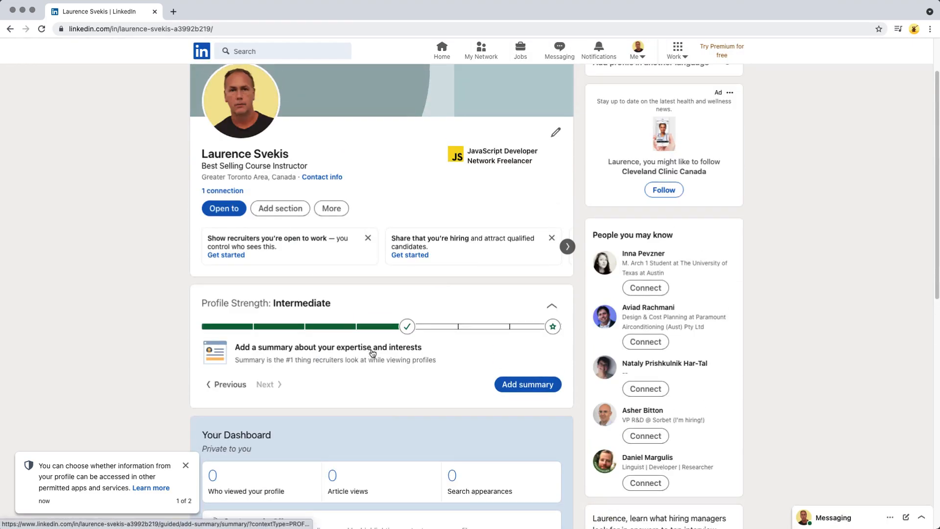
mouse_move(407, 331)
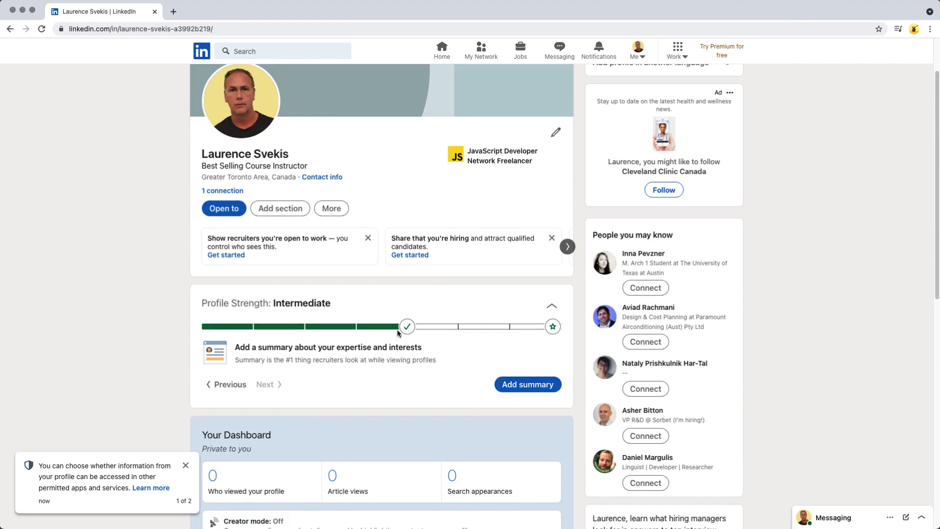
scroll(397, 333, down, 10)
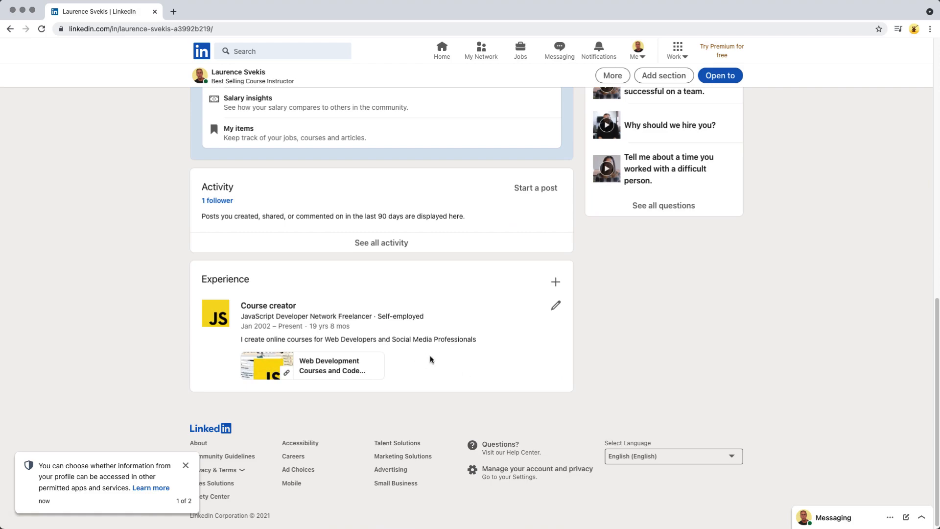
scroll(404, 305, up, 8)
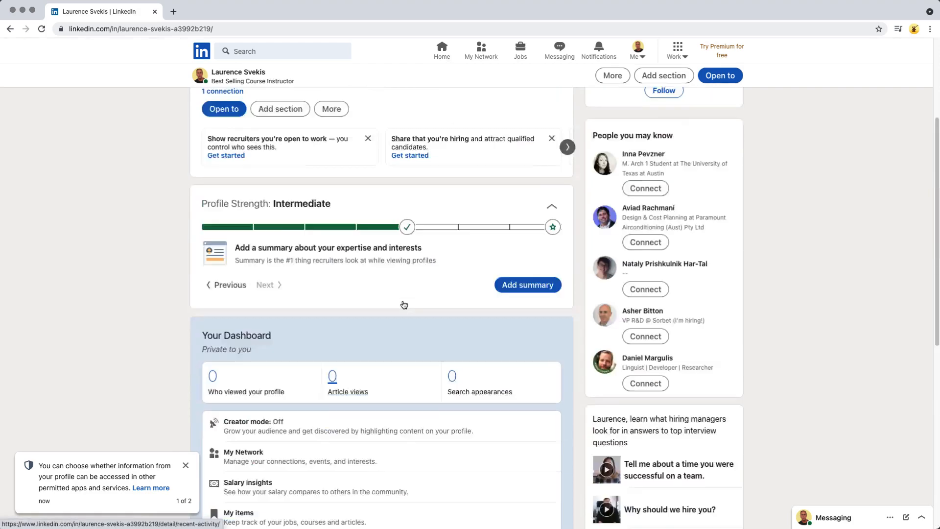
scroll(404, 304, up, 4)
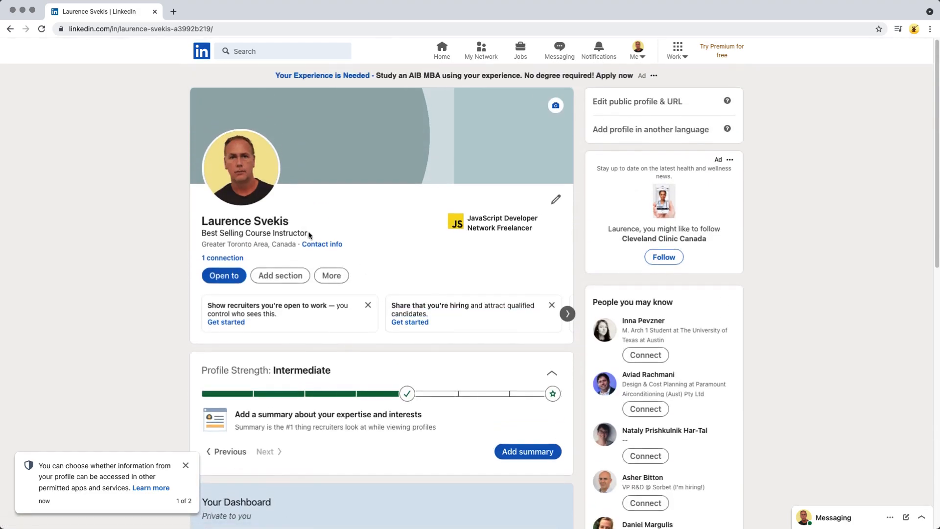
drag(309, 235, 201, 236)
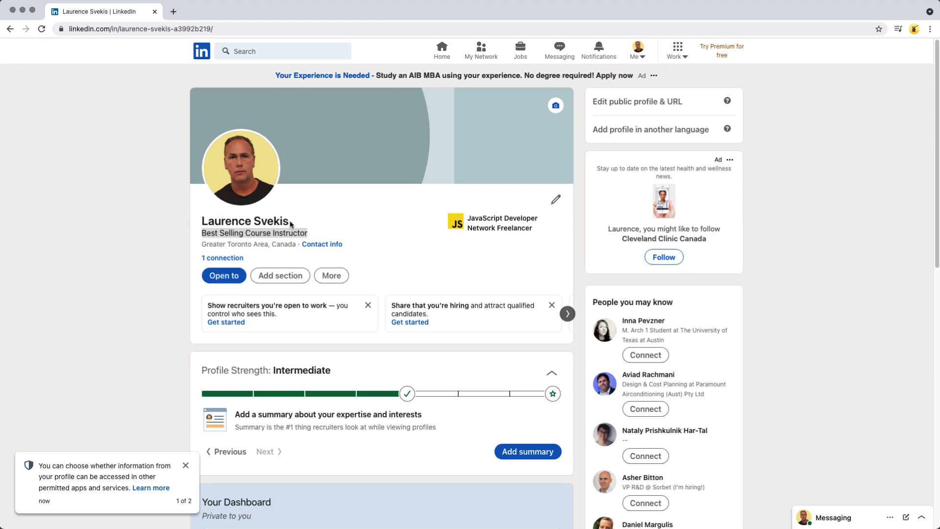
scroll(193, 231, down, 10)
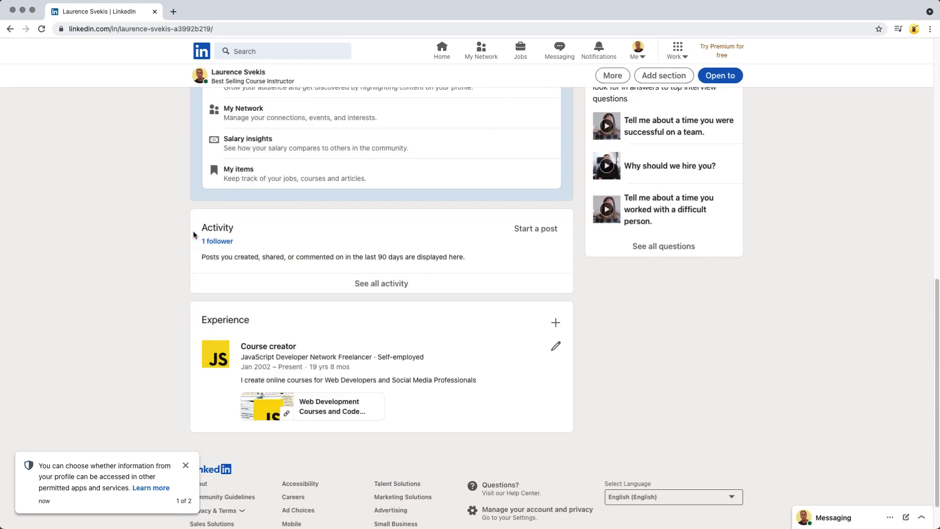
scroll(319, 292, down, 2)
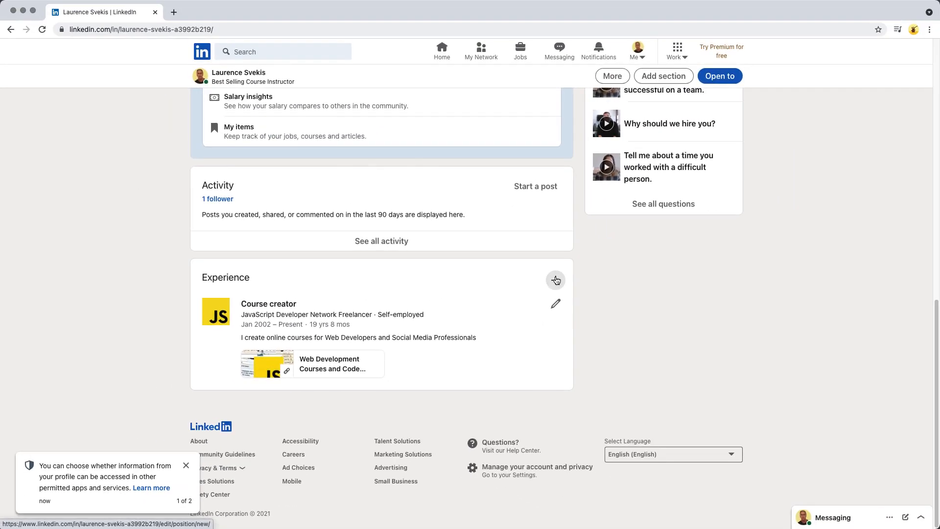
Look through the blank form for adding another experience and close it without saving
click(611, 257)
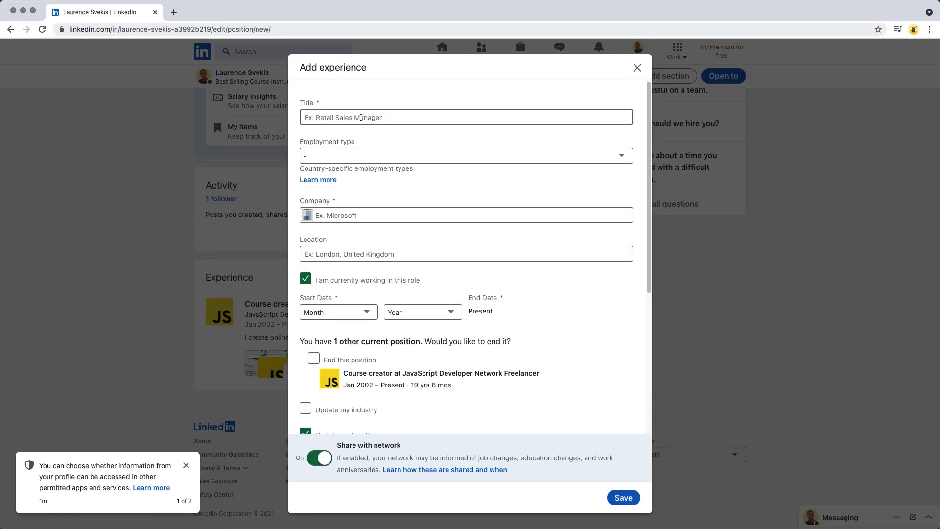
scroll(395, 211, down, 5)
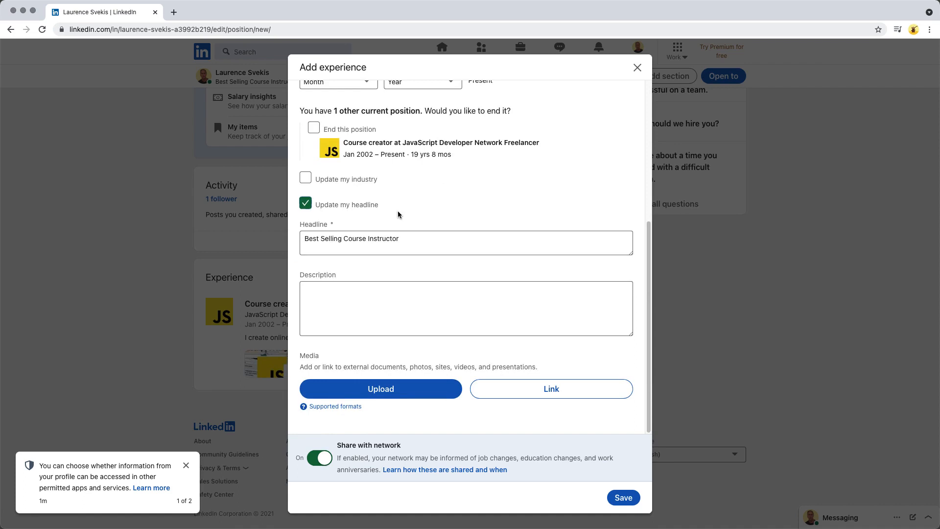
scroll(398, 214, up, 5)
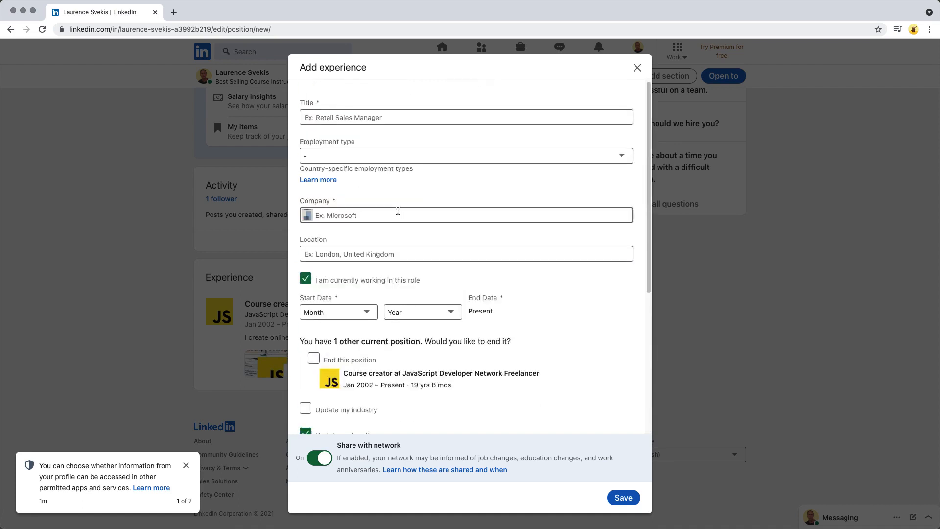
click(636, 69)
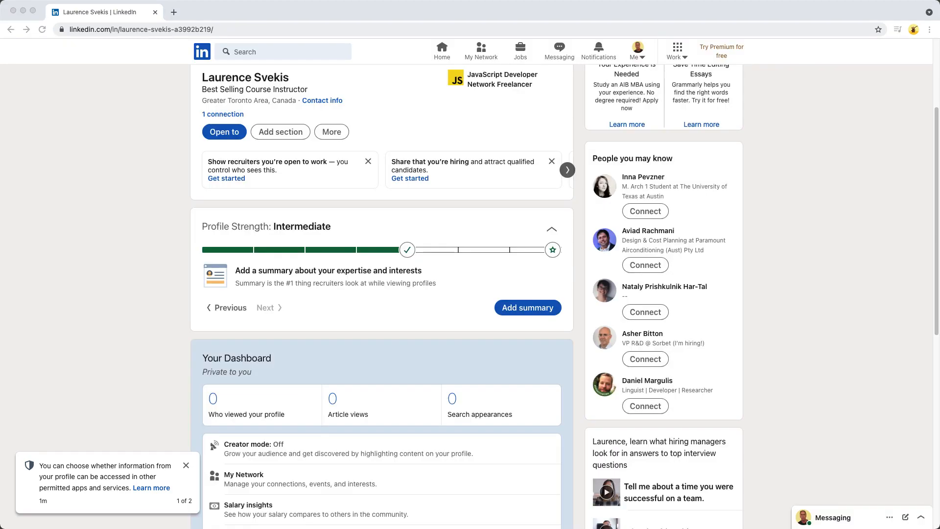